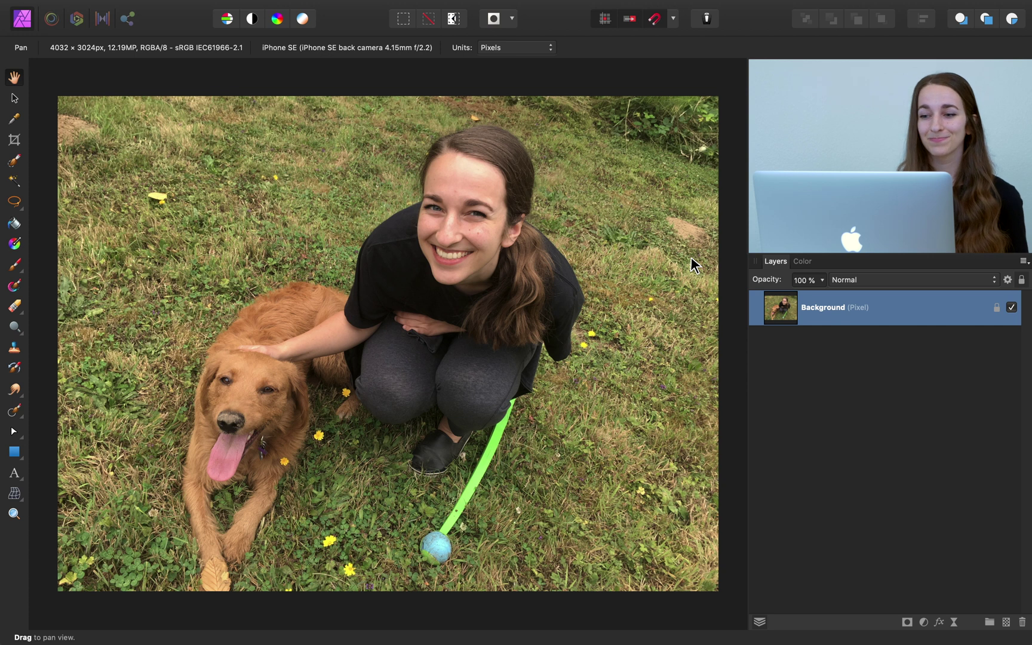
Deselect the Background layer of the woman-and-dog photo so no layer is selected.
{"action": "key", "text": "super+alt+d"}
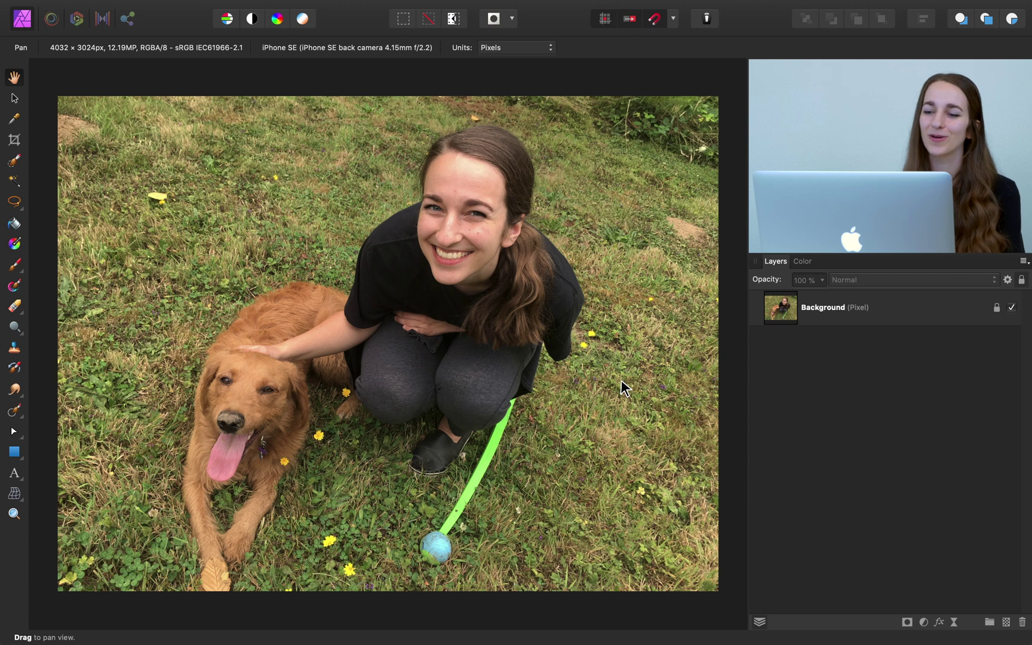
Add a Vibrance adjustment layer with Vibrance and Saturation both set to 20%.
{"action": "left_click", "coordinate": [924, 622]}
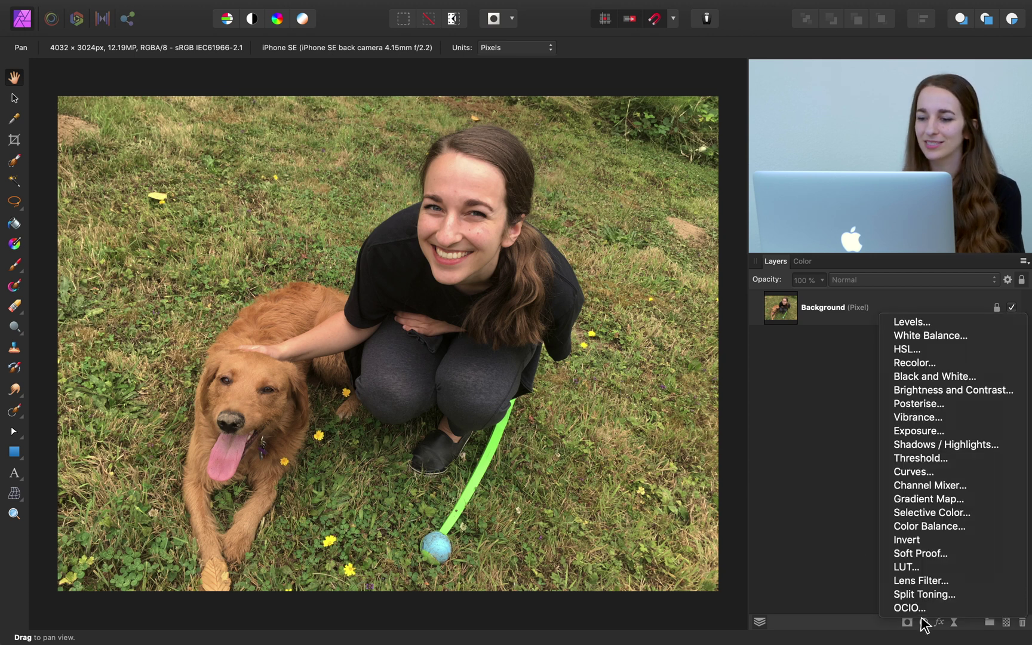
{"action": "left_click", "coordinate": [935, 421]}
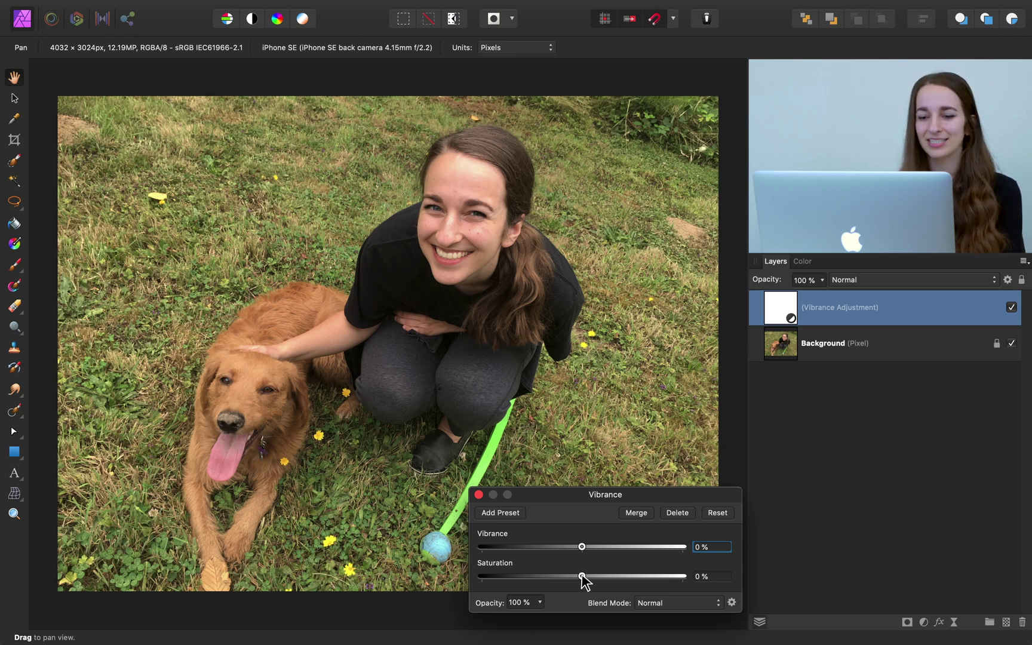
{"action": "left_click_drag", "start_coordinate": [582, 577], "coordinate": [602, 579]}
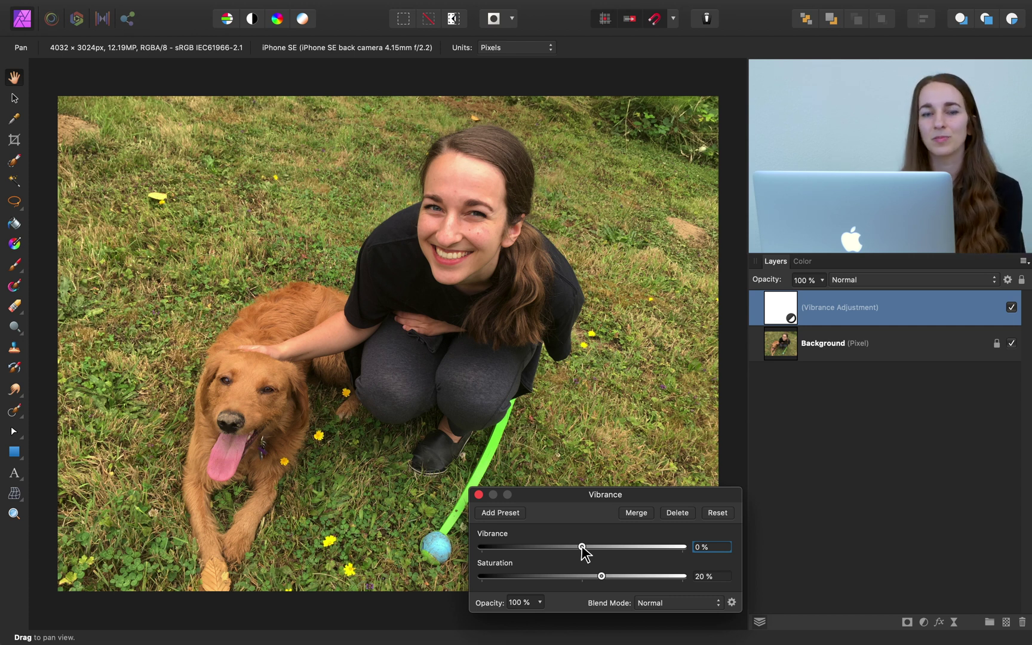
{"action": "left_click_drag", "start_coordinate": [582, 548], "coordinate": [602, 548]}
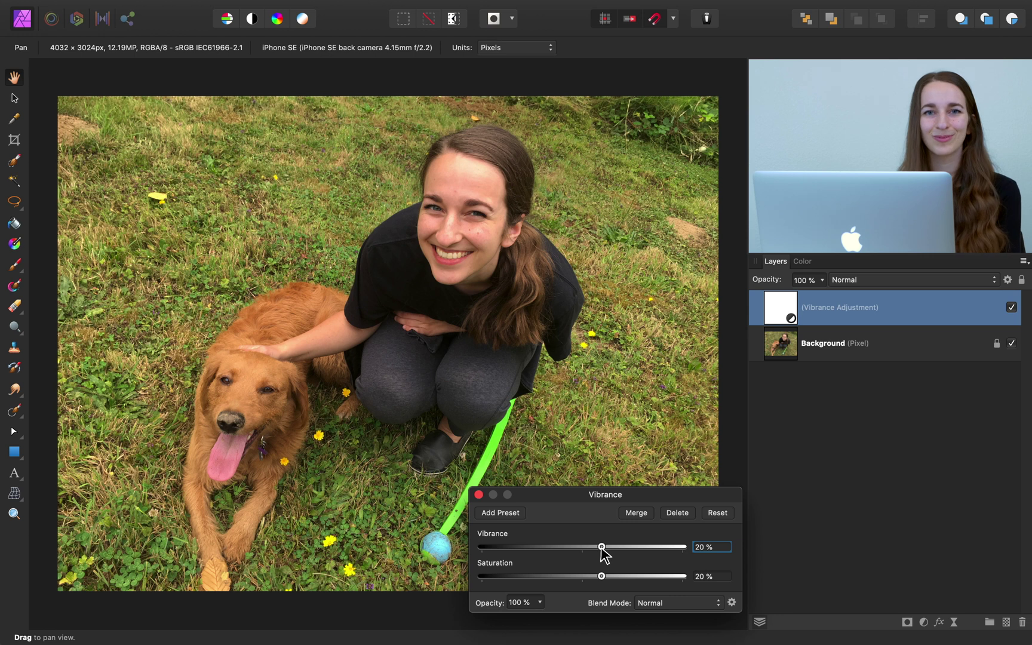
{"action": "left_click", "coordinate": [479, 495]}
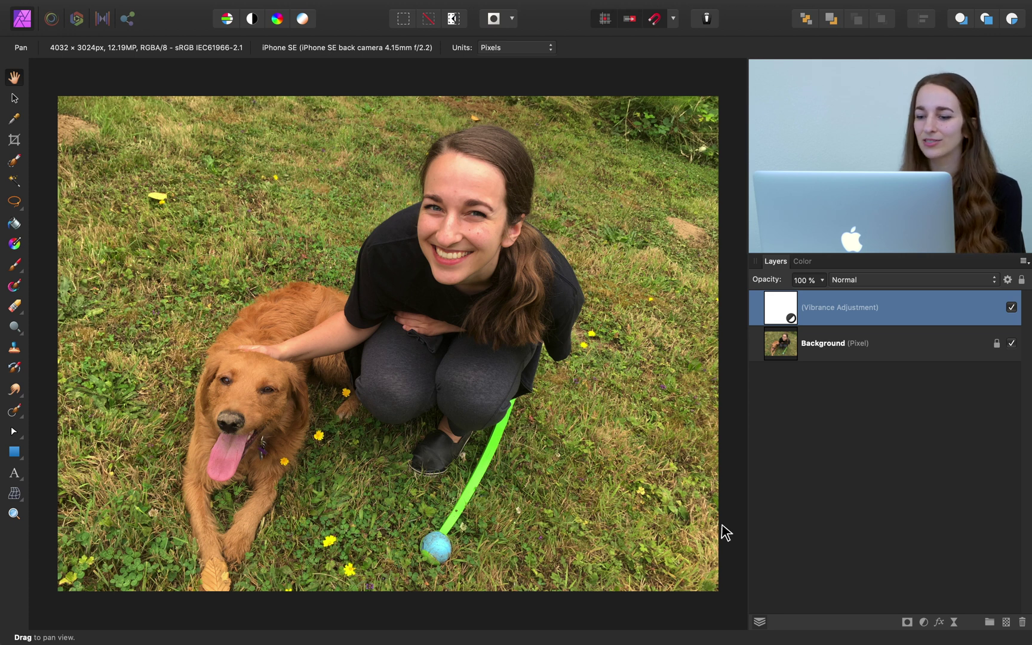
Add a Brightness / Contrast adjustment layer with brightness -3% and contrast 10%.
{"action": "left_click", "coordinate": [923, 622]}
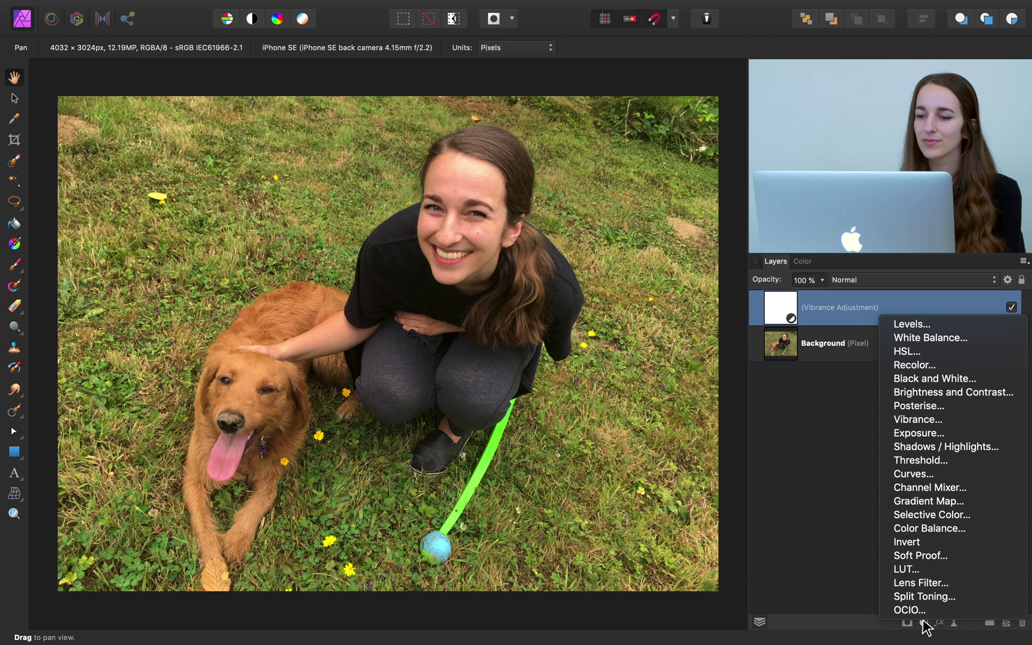
{"action": "left_click", "coordinate": [940, 394]}
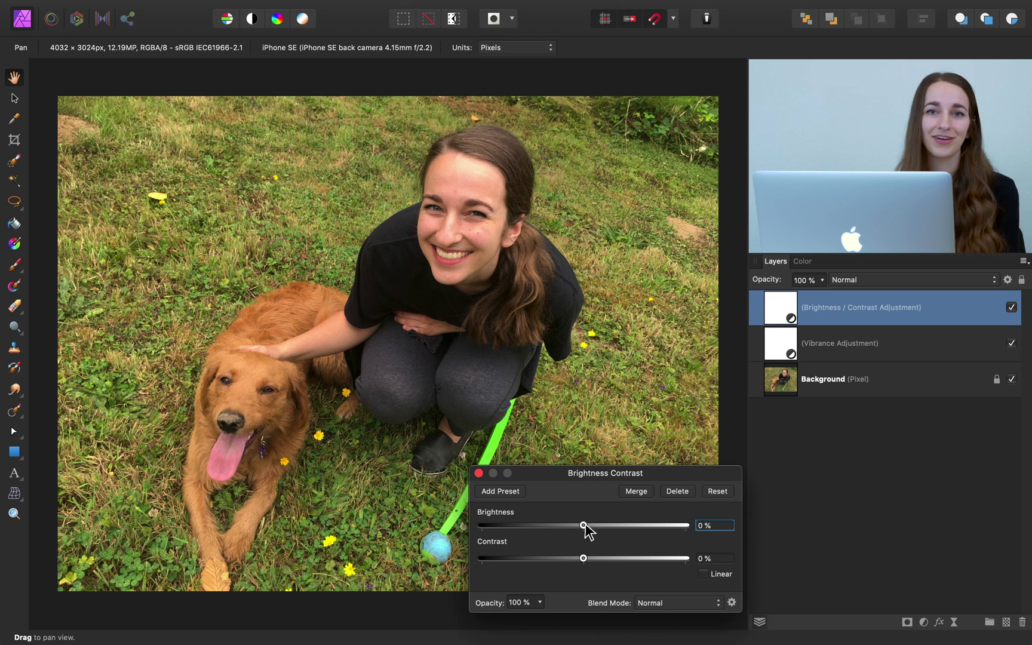
{"action": "mouse_move", "coordinate": [583, 526]}
{"action": "left_mouse_down"}
{"action": "mouse_move", "coordinate": [614, 529]}
{"action": "mouse_move", "coordinate": [580, 529]}
{"action": "left_mouse_up"}
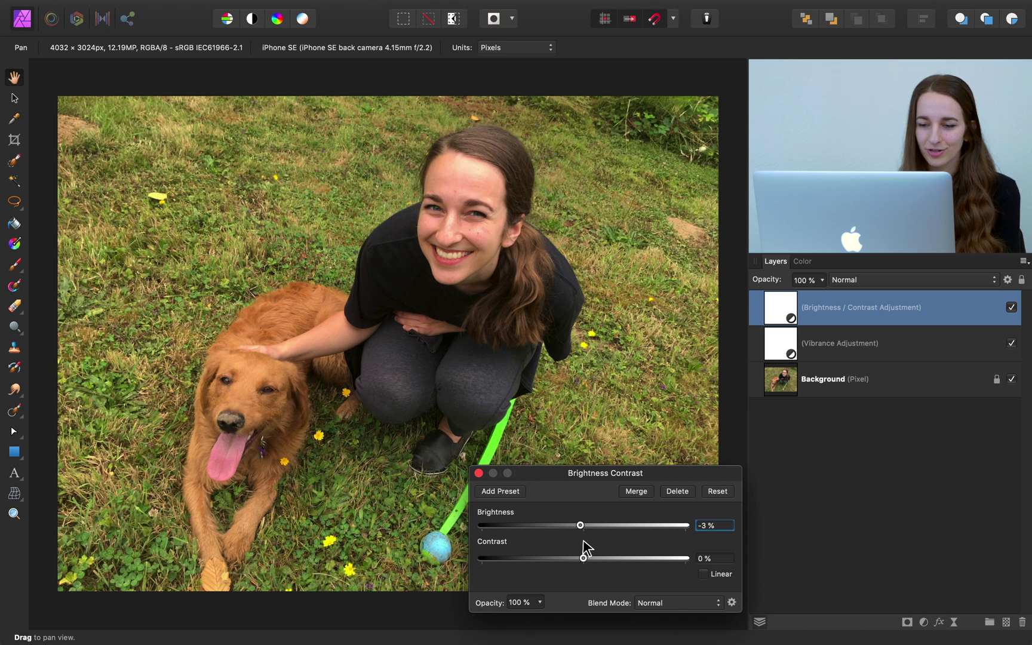
{"action": "left_click_drag", "start_coordinate": [583, 559], "coordinate": [594, 562]}
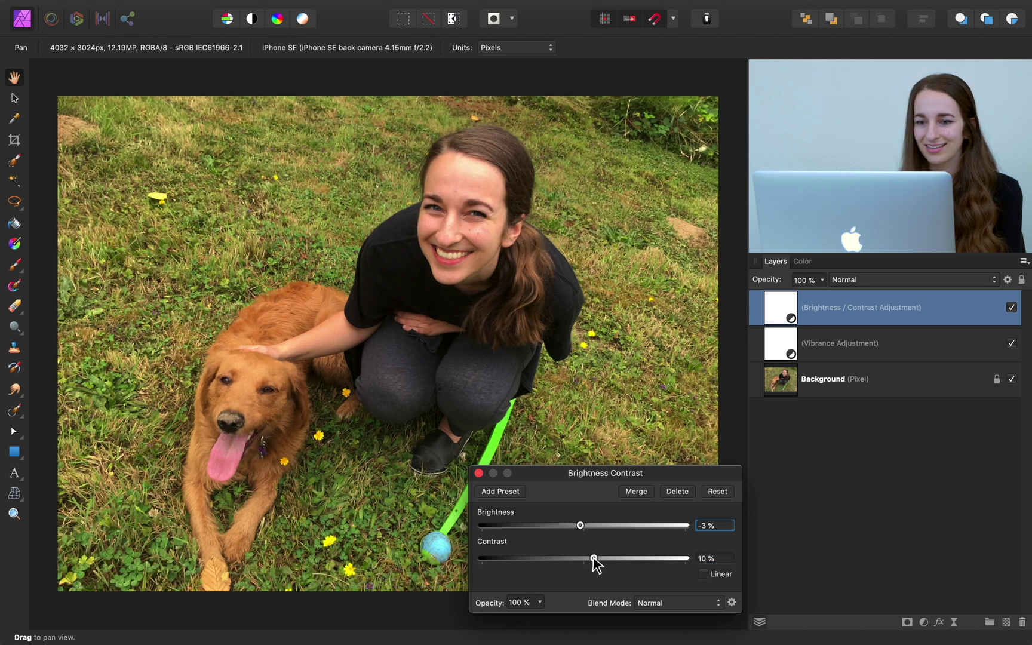
{"action": "left_click", "coordinate": [479, 473]}
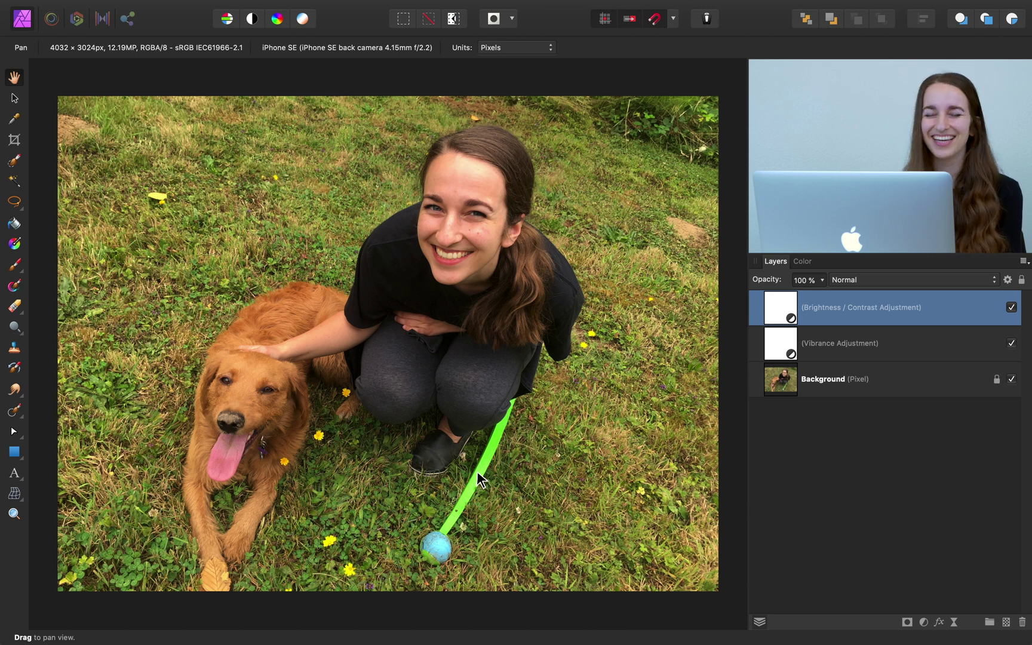
{"action": "double_click", "coordinate": [777, 344]}
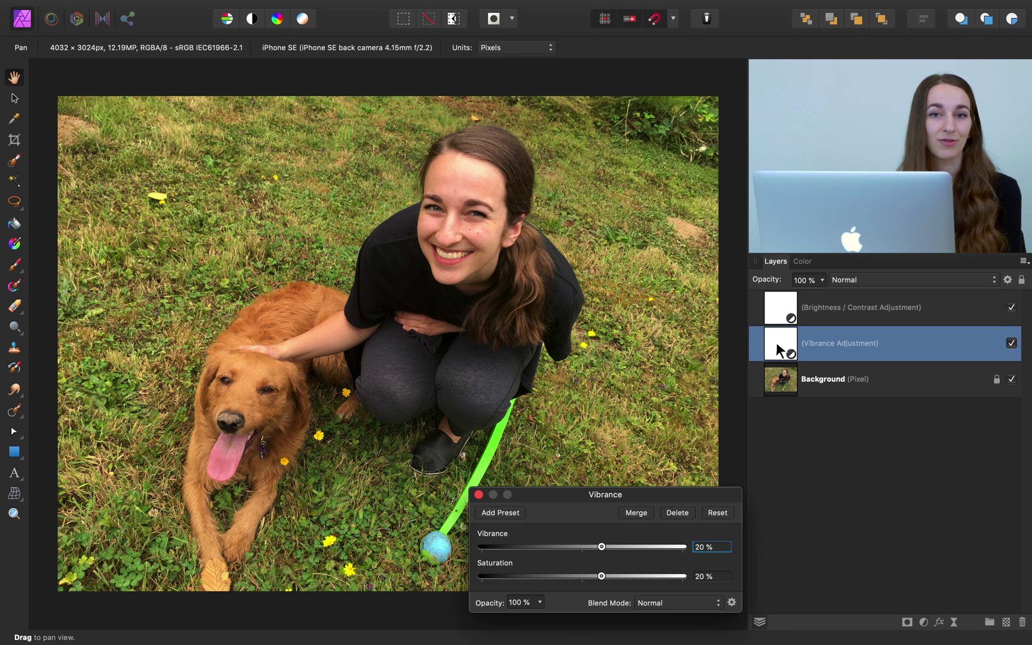
{"action": "double_click", "coordinate": [776, 304]}
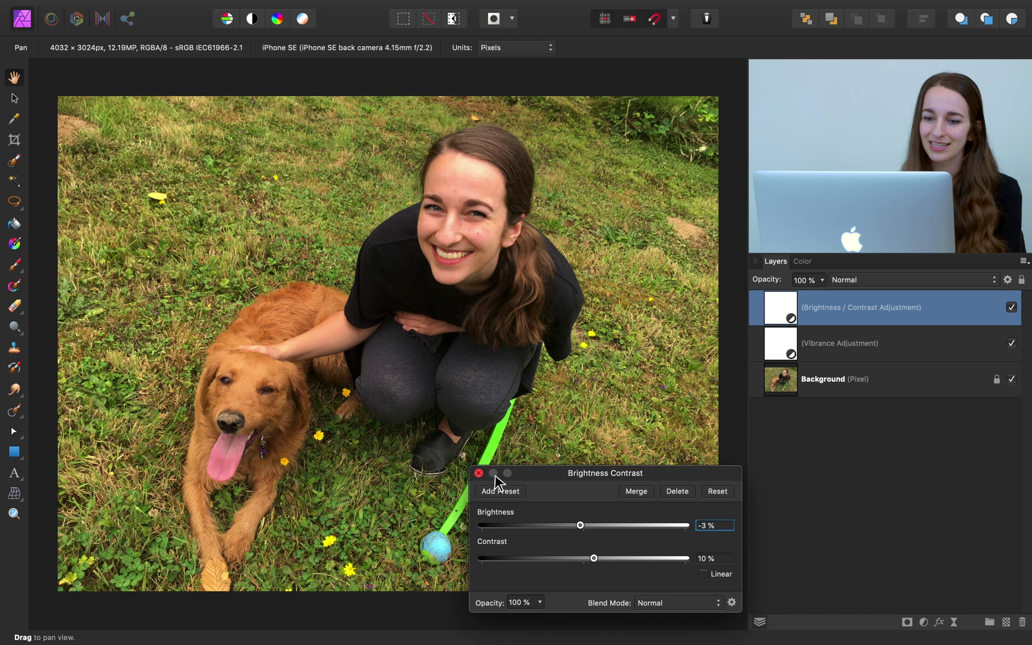
{"action": "left_click", "coordinate": [479, 473]}
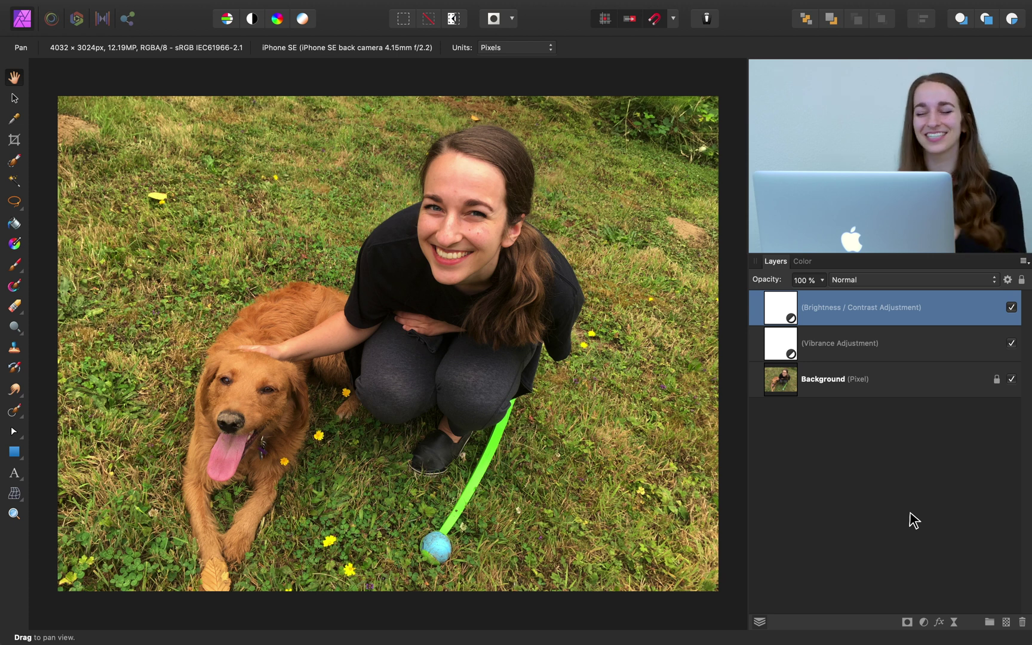
Add a Black & White adjustment with Red 20%, Cyan 12%, Blue 109%, Magenta 57%.
{"action": "left_click", "coordinate": [924, 622]}
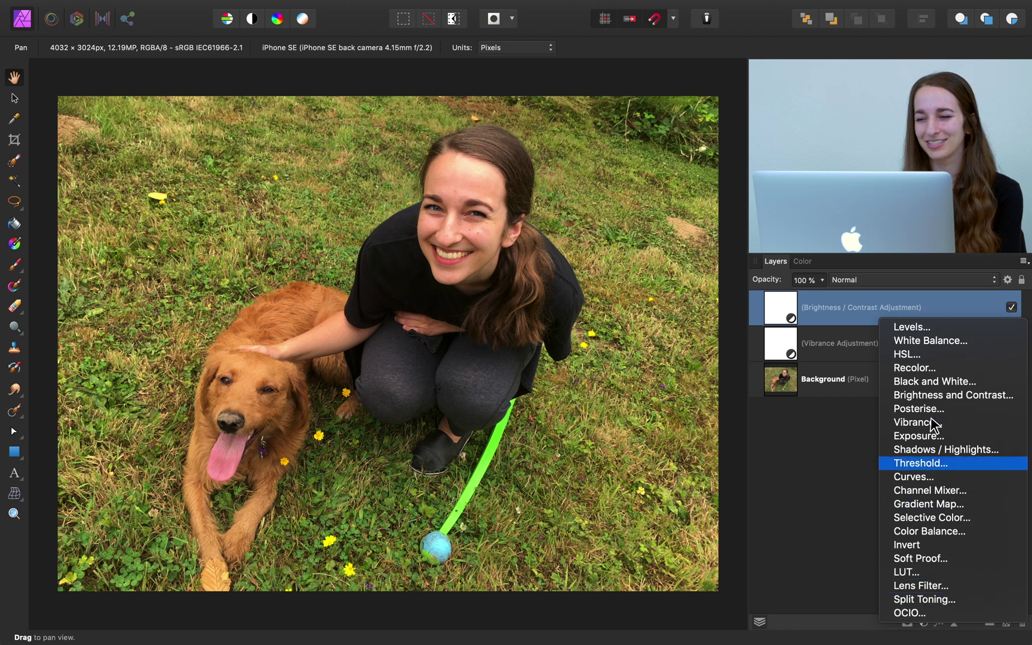
{"action": "left_click", "coordinate": [934, 381]}
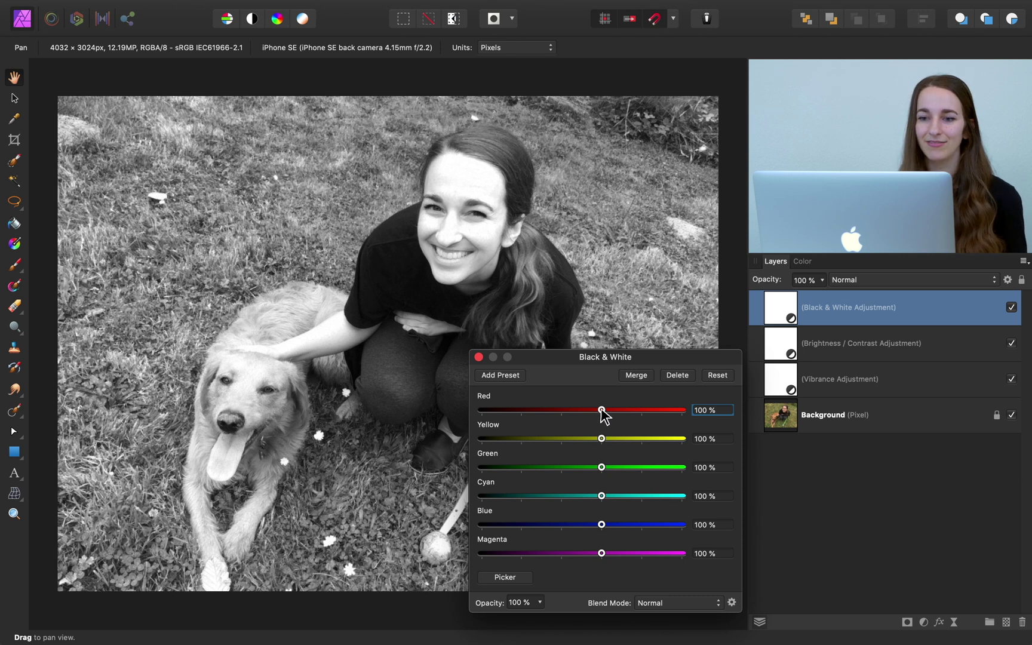
{"action": "left_click_drag", "start_coordinate": [601, 410], "coordinate": [584, 554]}
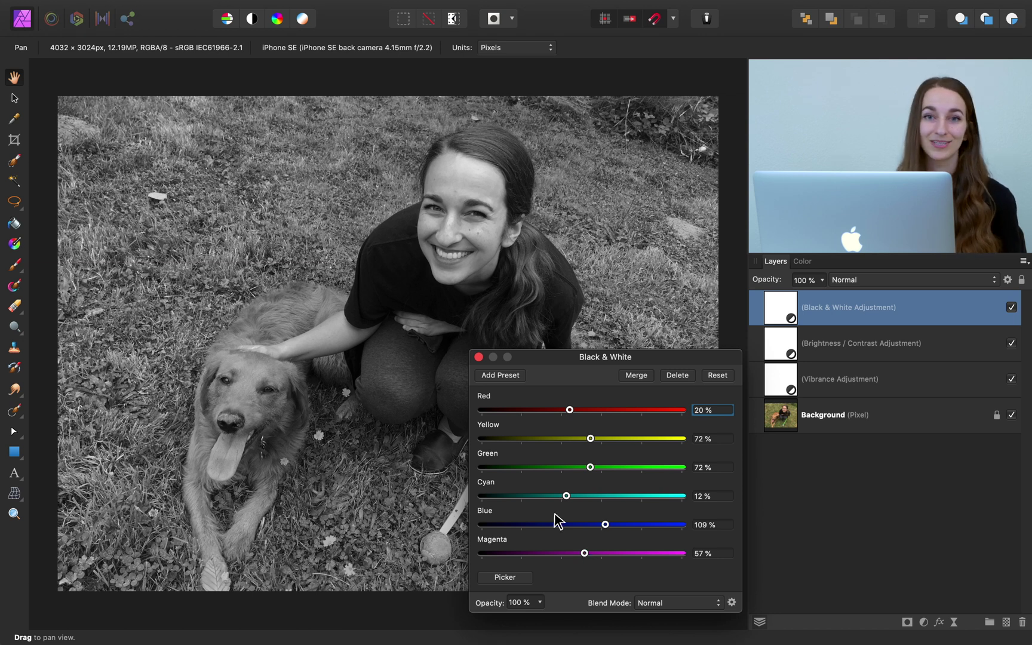
{"action": "left_click", "coordinate": [479, 357]}
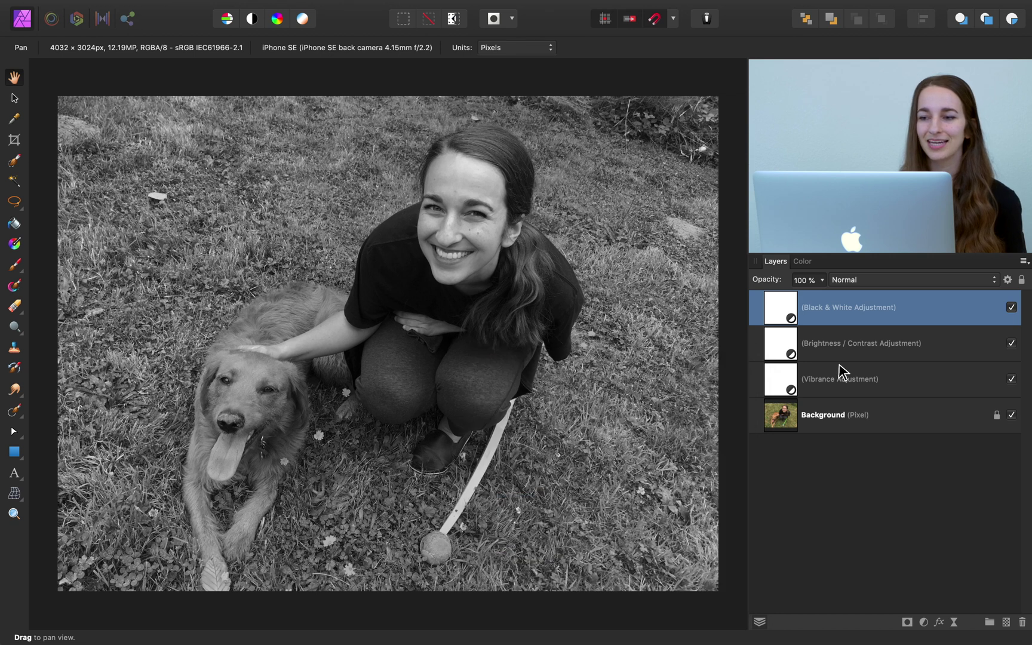
Hide the first Black & White layer and add a second one blended as Luminosity.
{"action": "left_click", "coordinate": [1011, 307]}
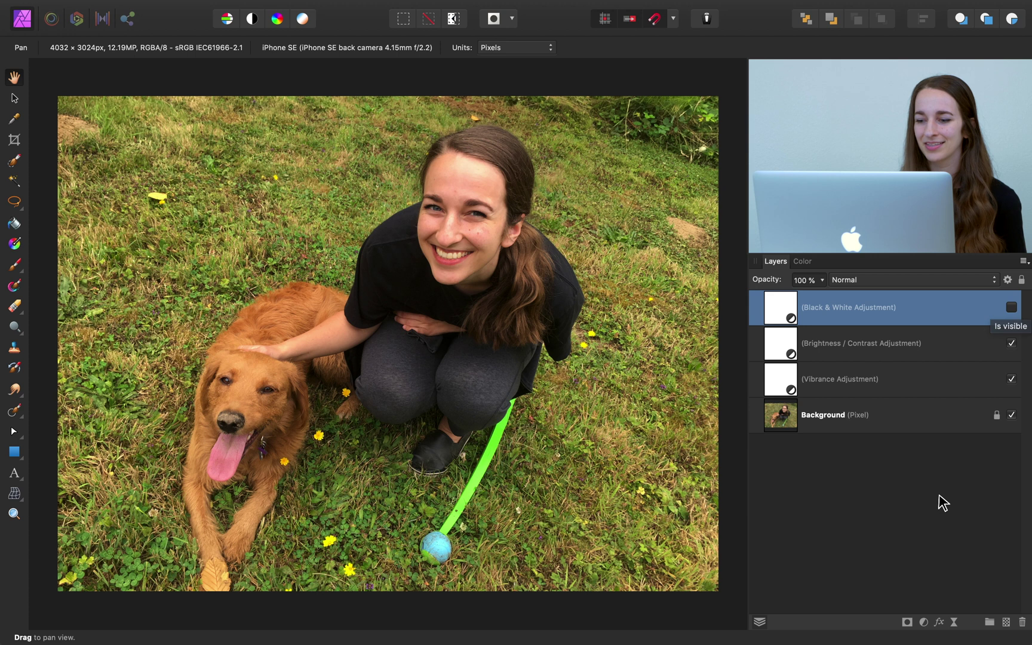
{"action": "left_click", "coordinate": [923, 622]}
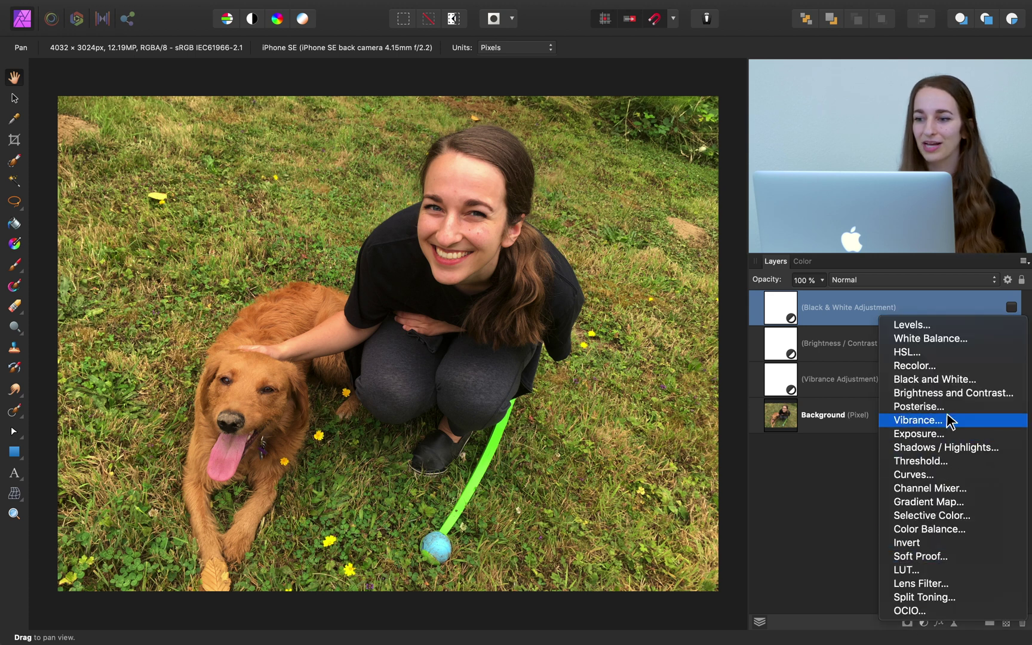
{"action": "left_click", "coordinate": [963, 379]}
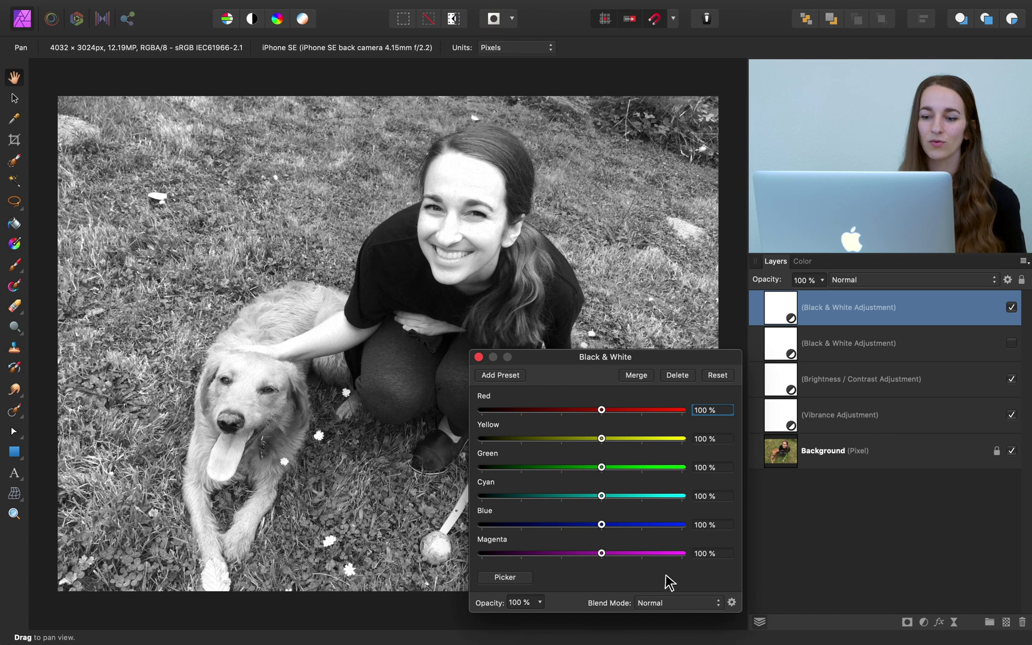
{"action": "left_click", "coordinate": [677, 603]}
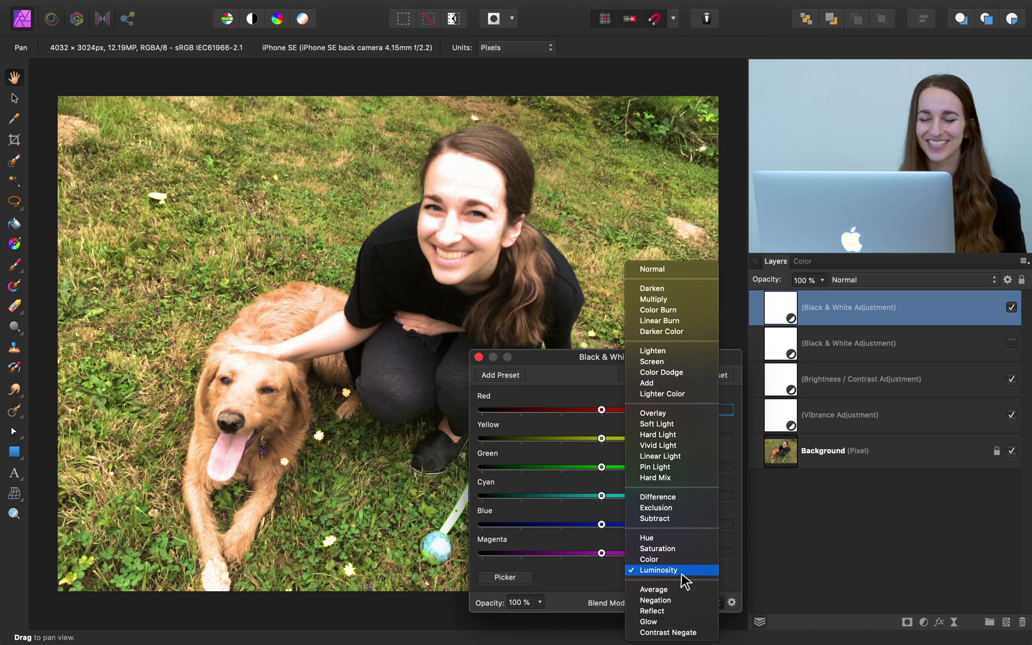
{"action": "left_click", "coordinate": [682, 572]}
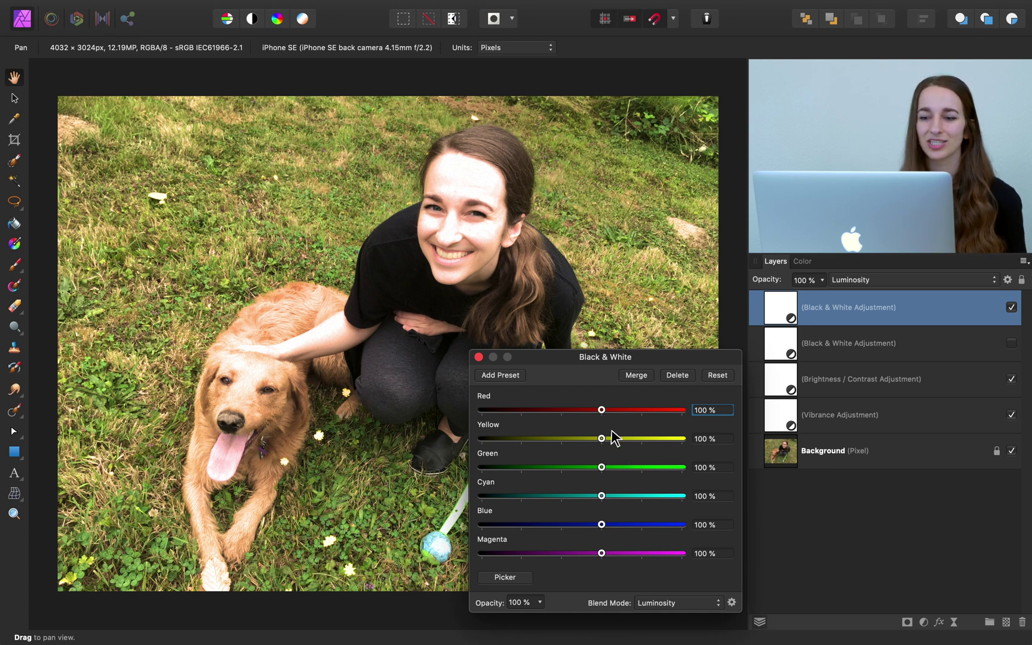
Adjust the new layer's Red, Green and Magenta sliders to deepen the photo's colours.
{"action": "left_click_drag", "start_coordinate": [598, 412], "coordinate": [590, 525]}
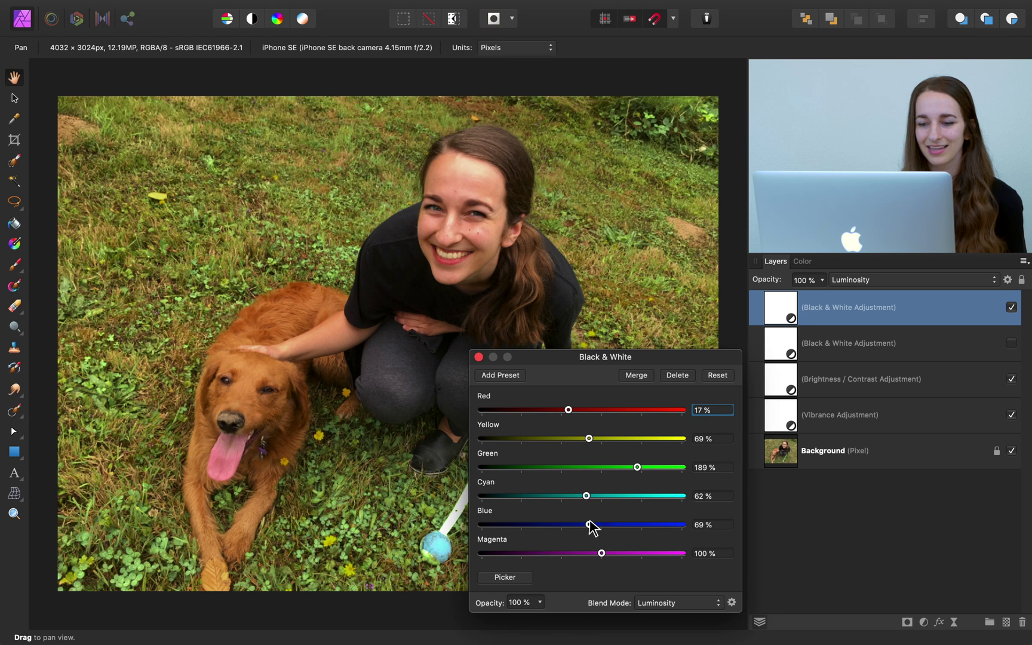
{"action": "left_click_drag", "start_coordinate": [637, 468], "coordinate": [572, 468]}
{"action": "left_click_drag", "start_coordinate": [602, 553], "coordinate": [577, 554]}
{"action": "left_click", "coordinate": [479, 357]}
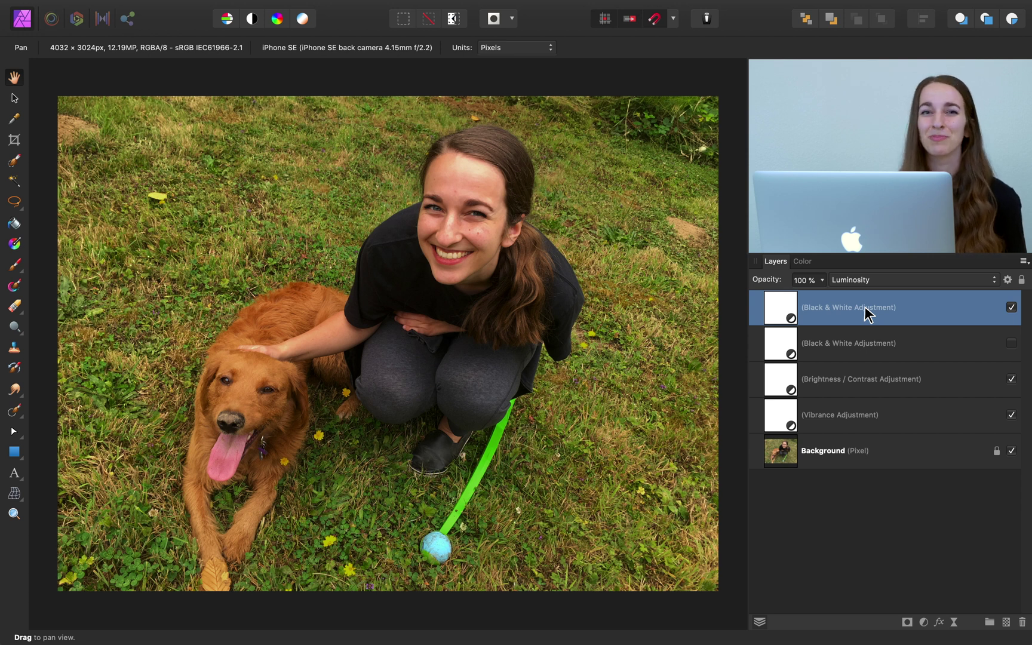
{"action": "left_click", "coordinate": [1011, 307]}
{"action": "left_click", "coordinate": [1011, 307]}
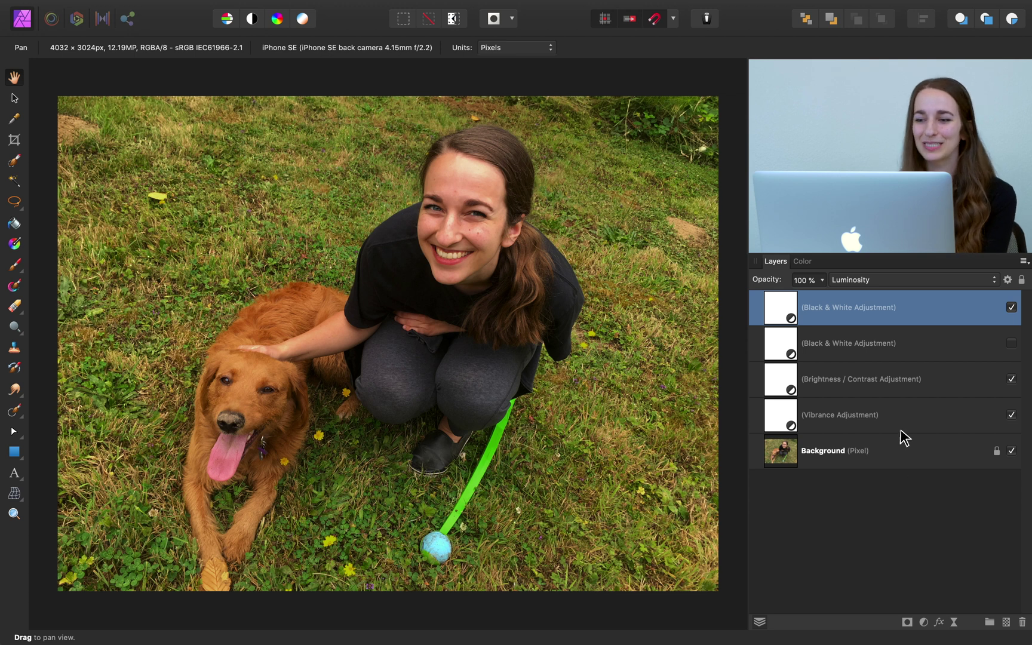
{"action": "left_click", "coordinate": [908, 390], "text": "super"}
{"action": "left_click", "coordinate": [906, 413], "text": "super"}
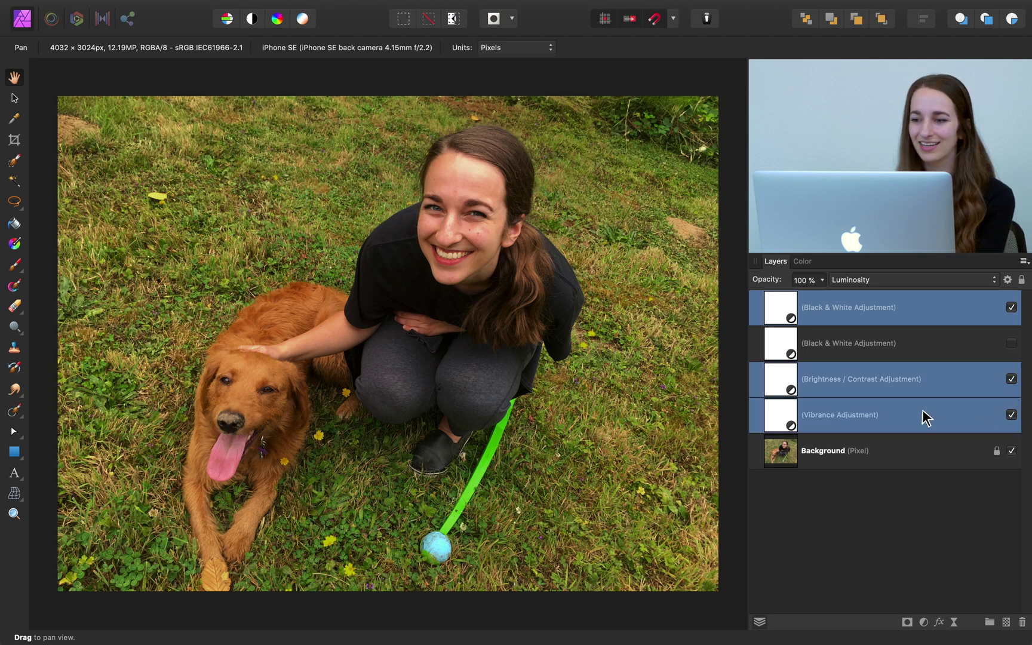
{"action": "left_click", "coordinate": [1011, 414]}
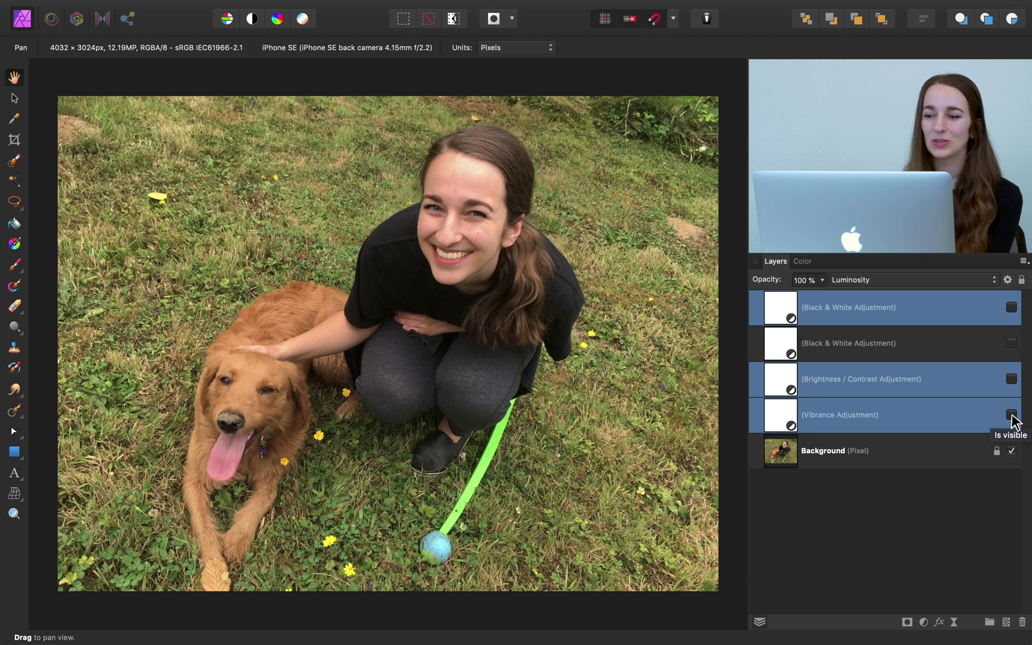
{"action": "left_click", "coordinate": [1012, 416]}
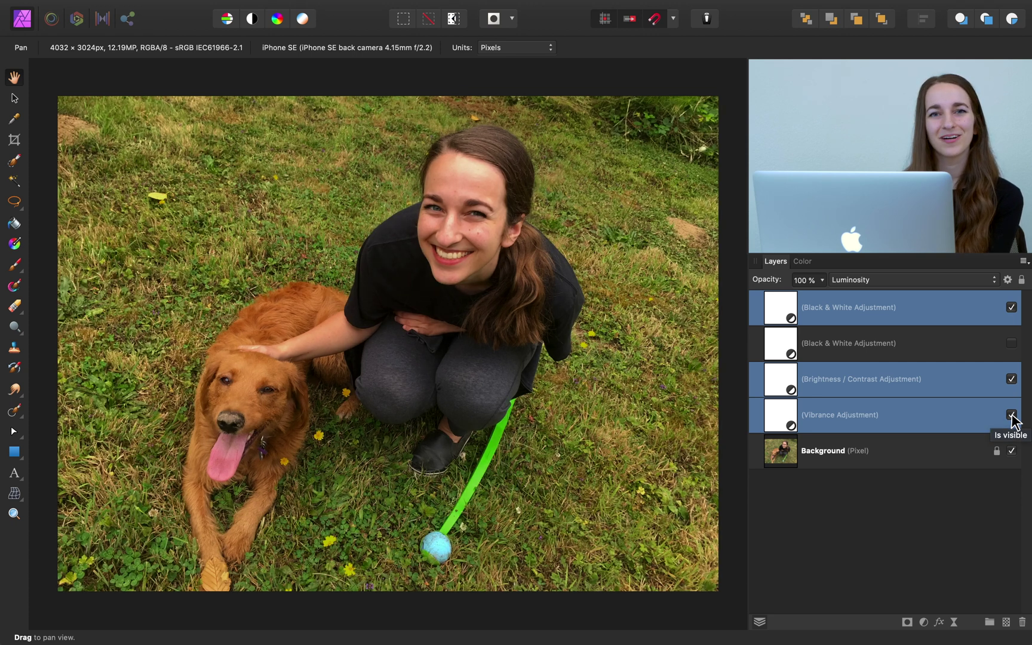